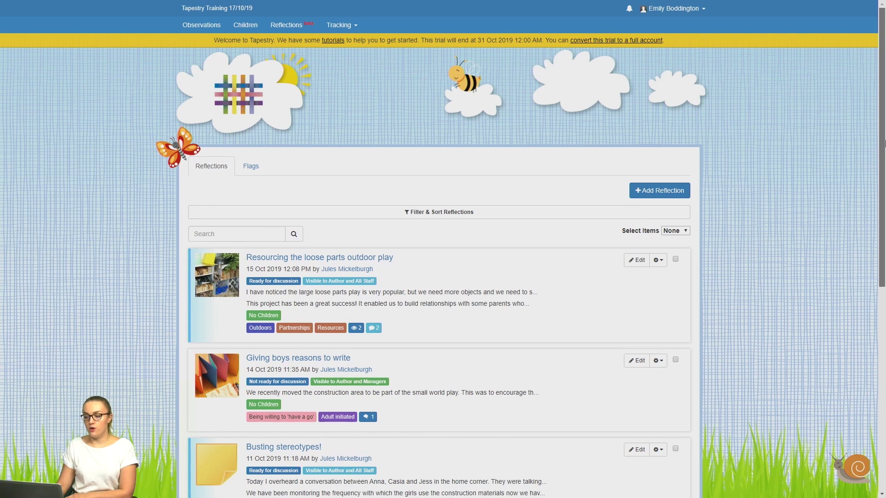
Open the reflection "Resourcing the loose parts outdoor play" from the reflections list
scroll(884, 175, "down", 1)
scroll(825, 188, "down", 1)
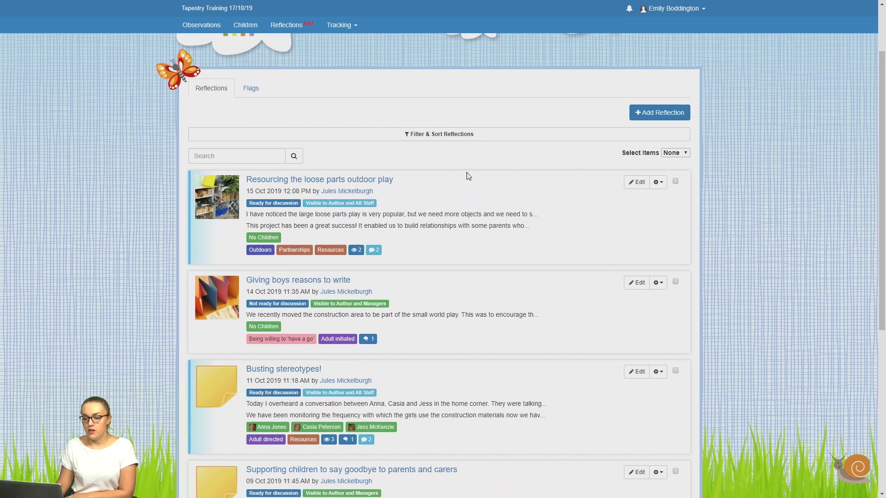
left_click(349, 180)
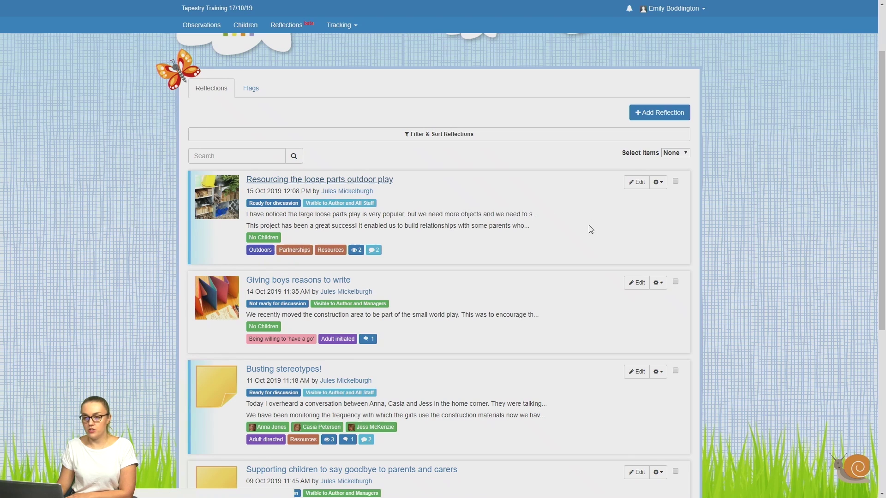
Examine the visibility and status options offered for this reflection without changing either
left_click_drag(880, 115, 884, 147)
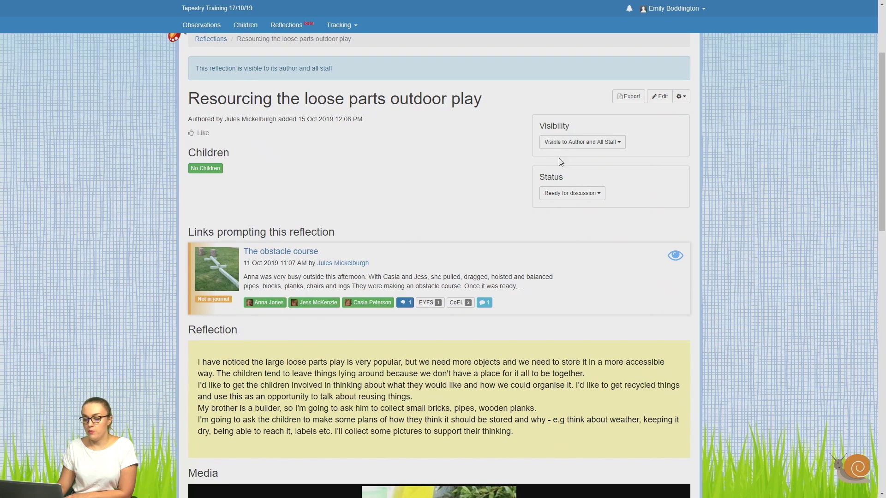
left_click(606, 147)
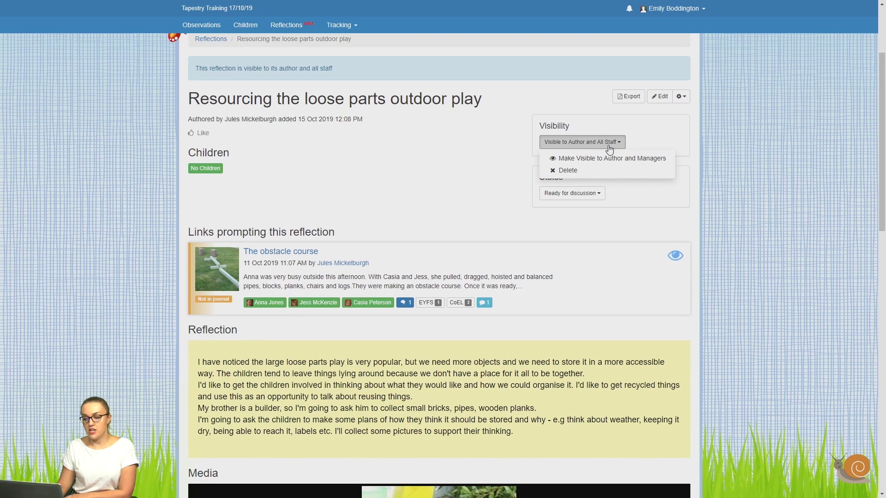
left_click(748, 153)
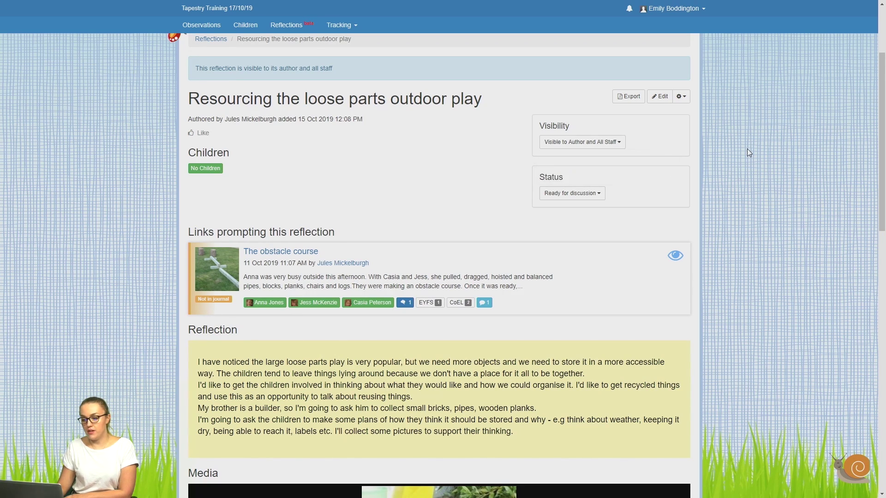
scroll(669, 152, "down", 1)
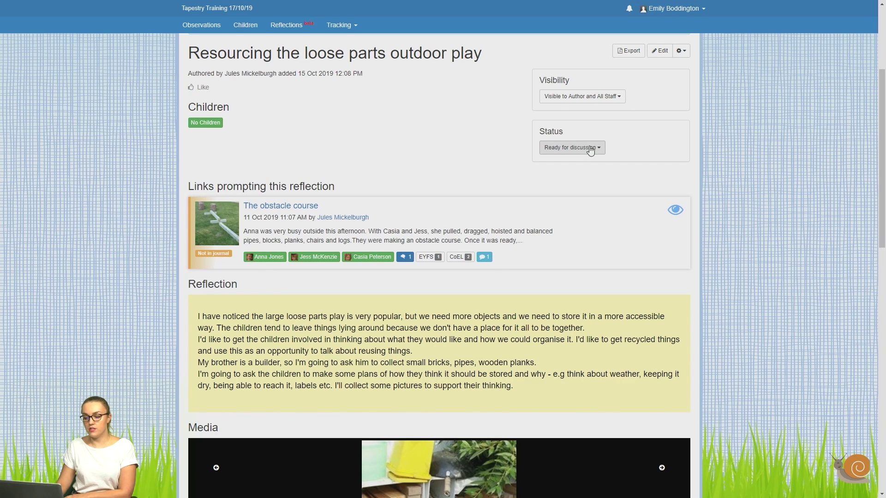
left_click(591, 149)
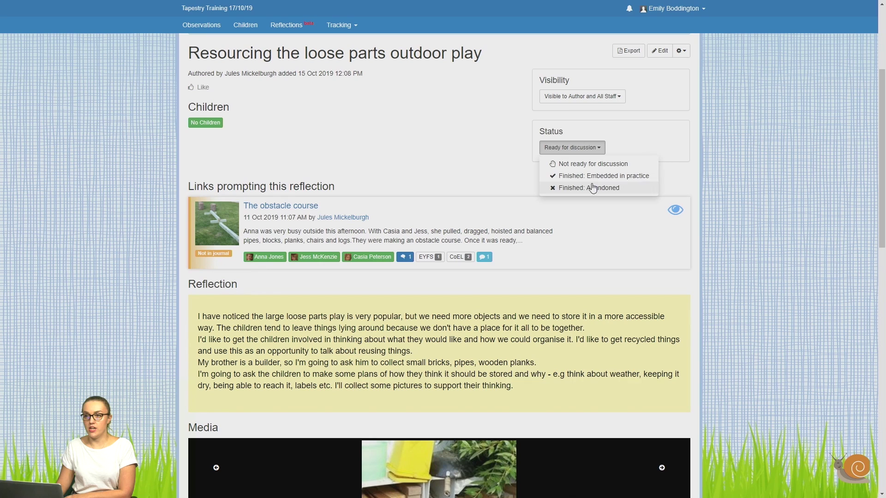
left_click(762, 143)
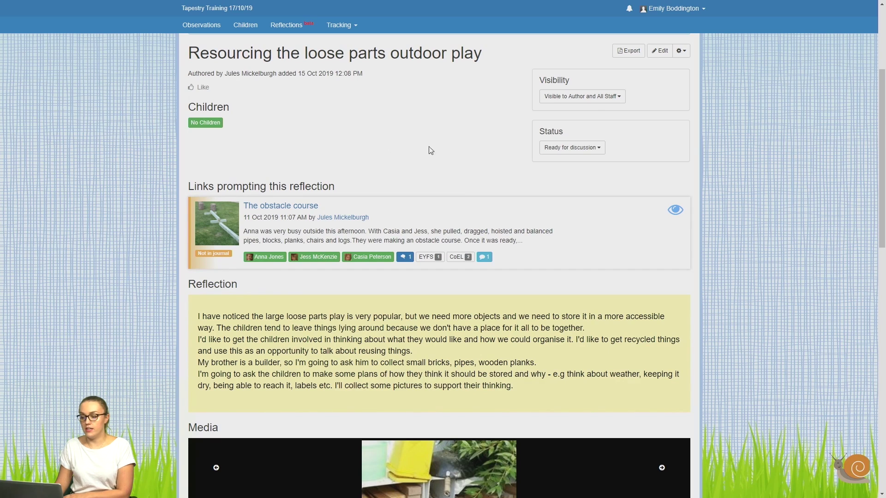
Review the reflection's prompting link, text, media, comments, comment field, following links, flags and impact
left_click_drag(884, 147, 883, 167)
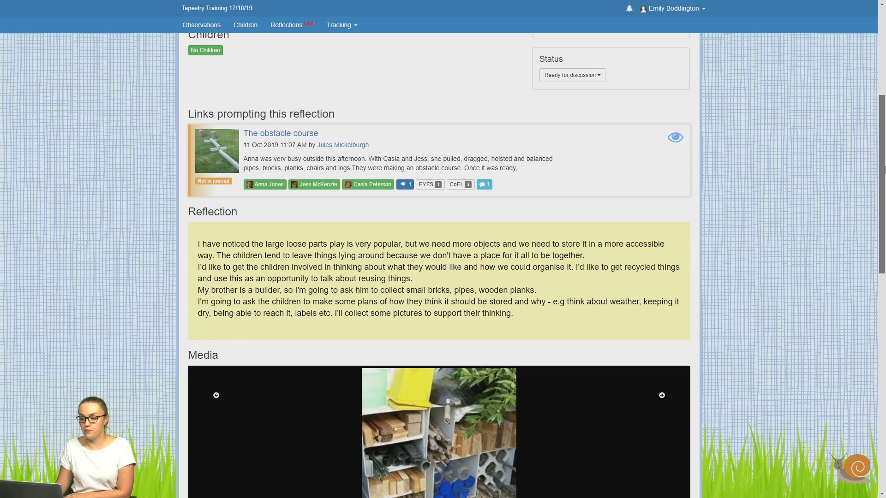
left_click_drag(883, 169, 884, 176)
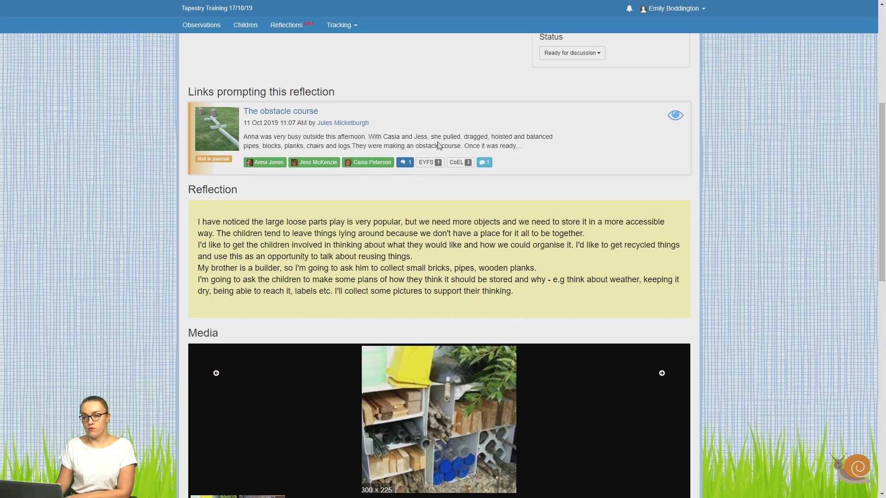
scroll(884, 178, "down", 1)
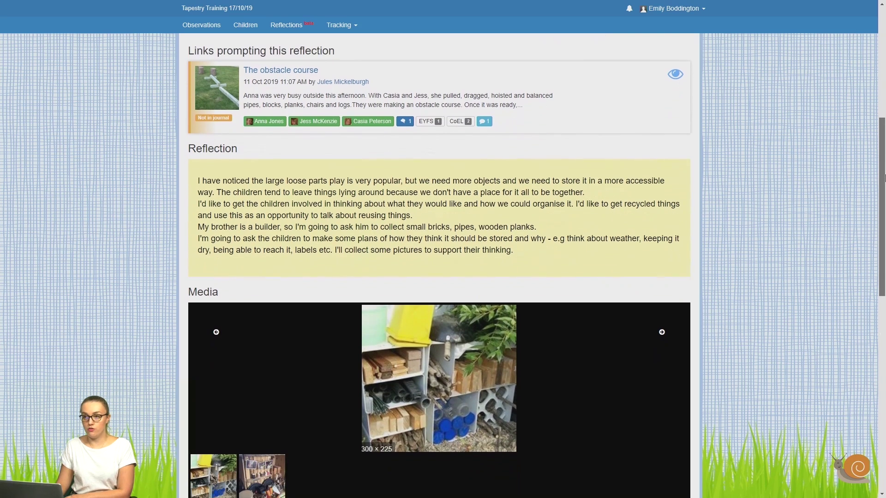
left_click_drag(883, 177, 883, 203)
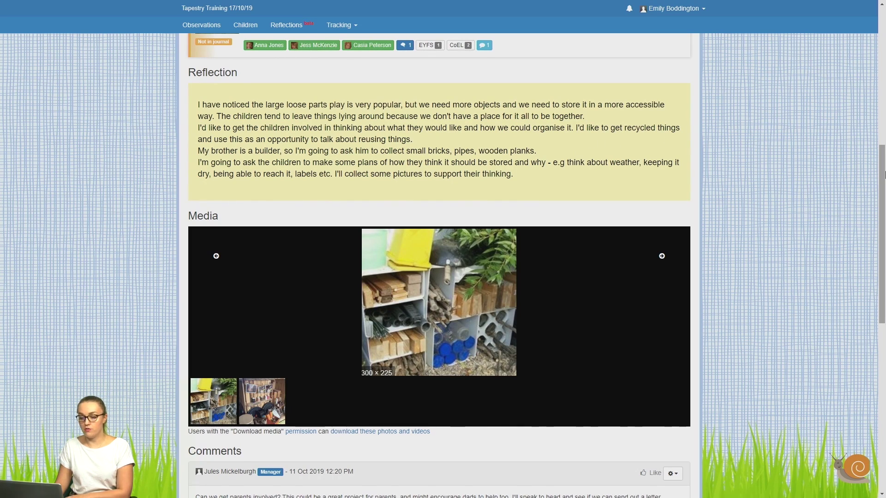
left_click_drag(883, 174, 882, 285)
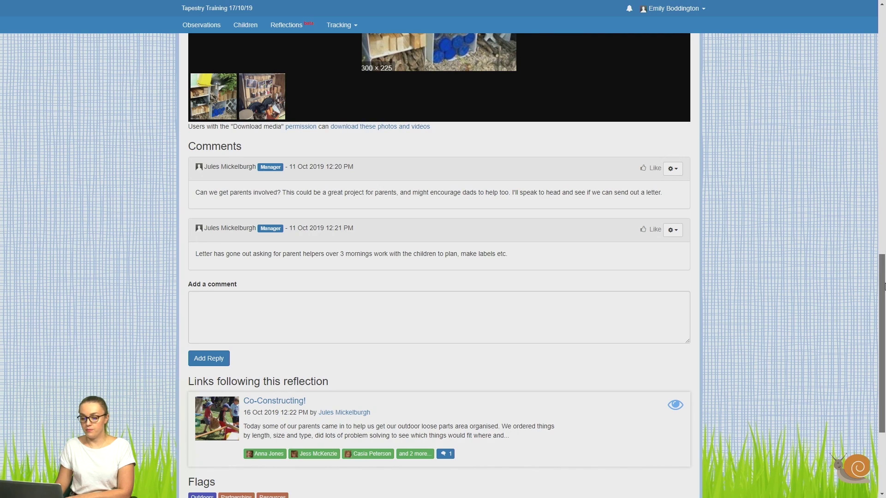
scroll(882, 285, "down", 2)
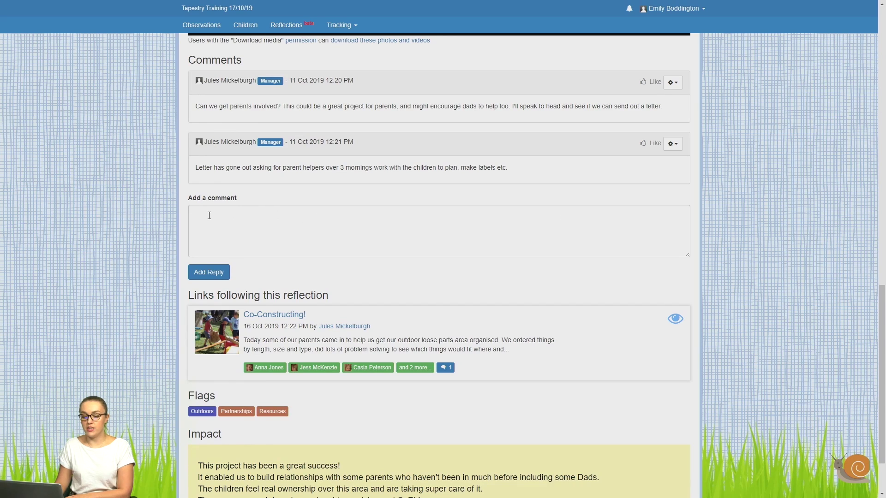
left_click(306, 223)
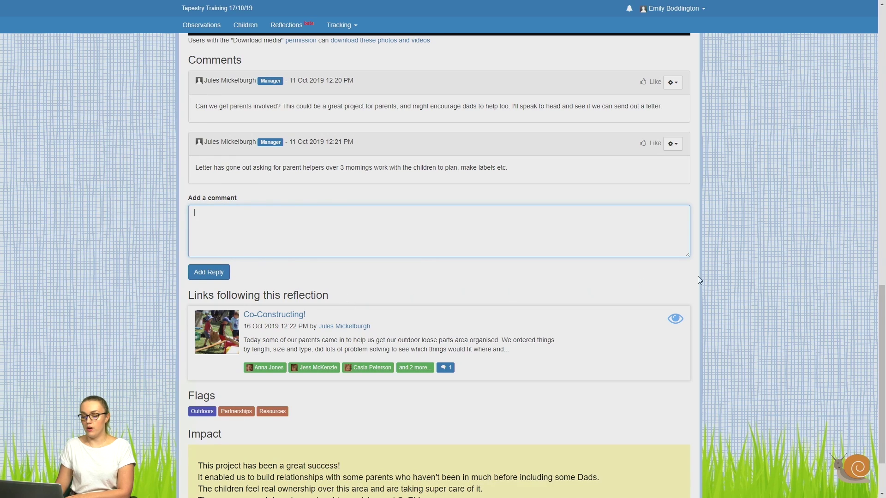
scroll(883, 335, "down", 3)
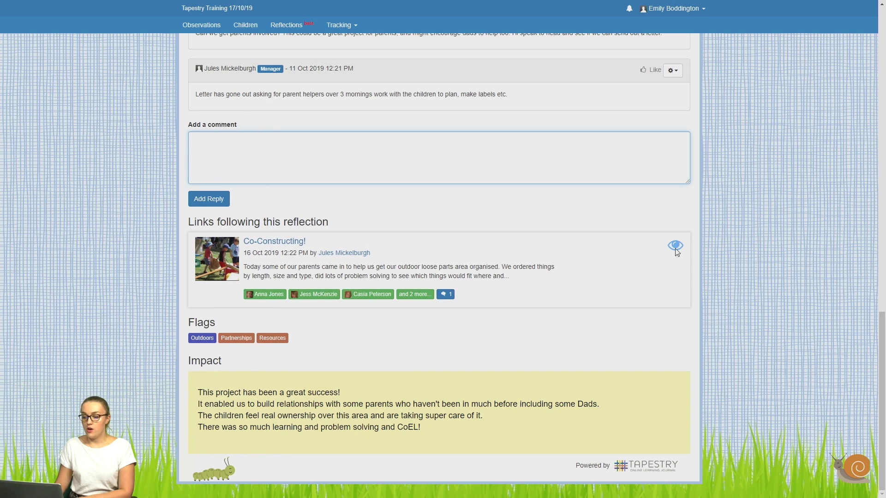
mouse_move(677, 250)
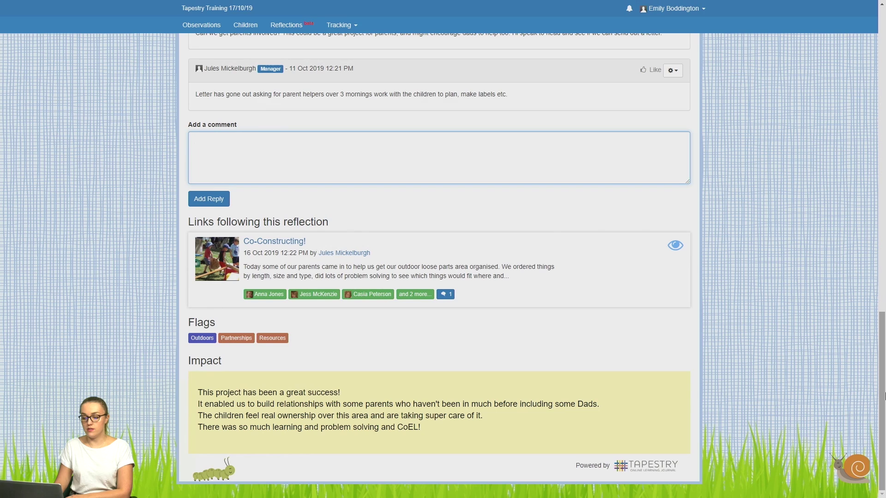
Return to the list of all reflections and activate its search field
scroll(883, 396, "up", 15)
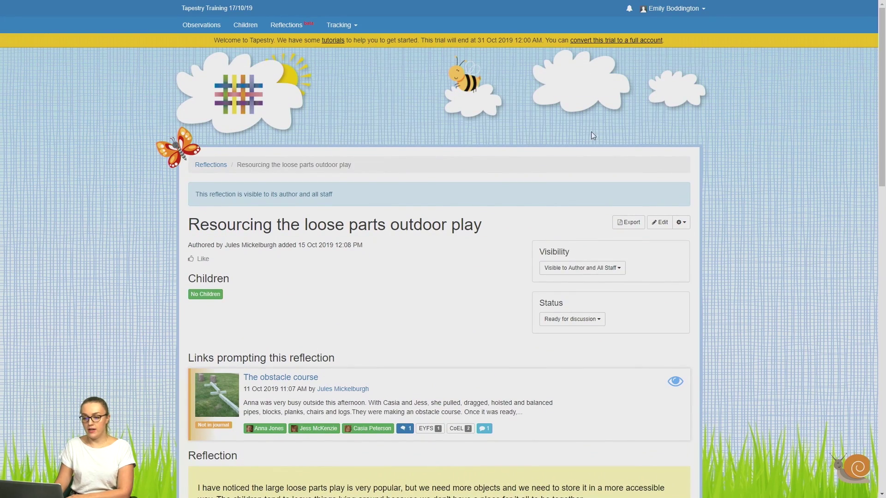
left_click(291, 24)
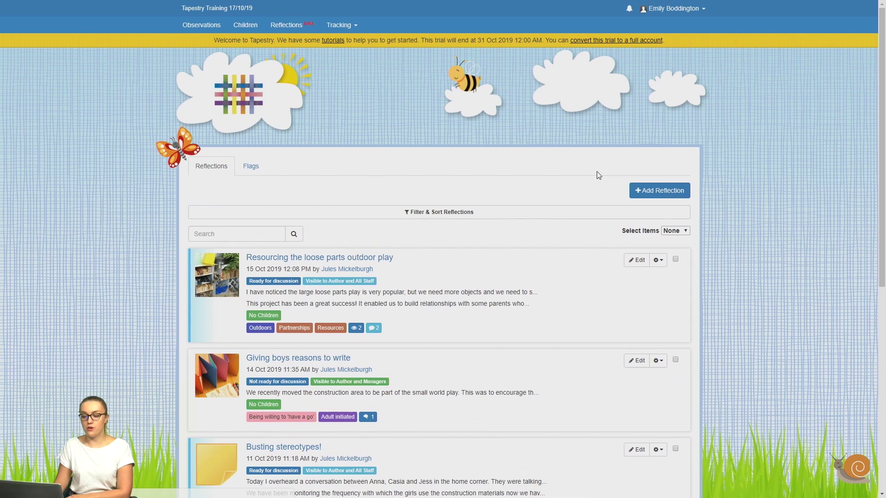
scroll(876, 152, "down", 2)
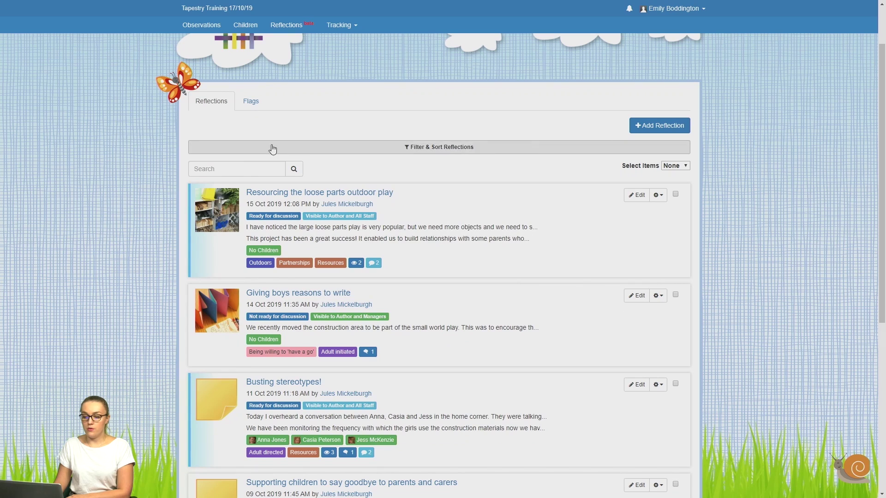
left_click(250, 167)
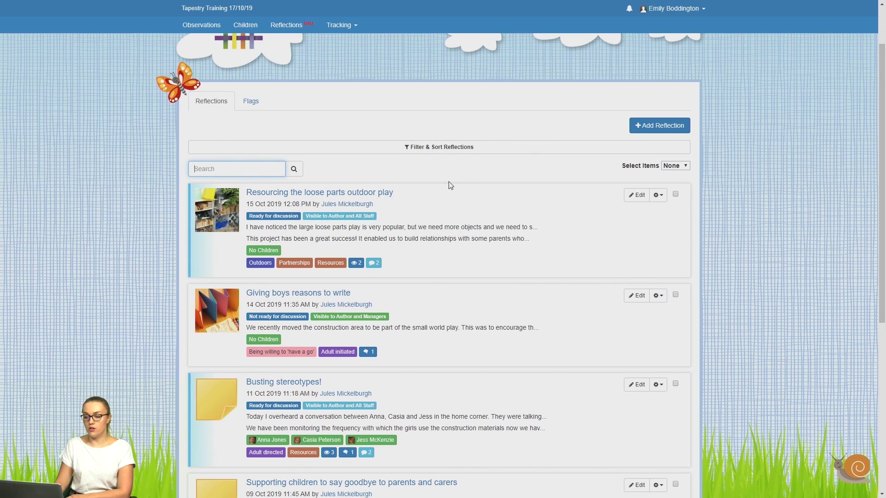
Examine the filters available for reflections, including the Status and Media choices, and close them without applying any
left_click(437, 147)
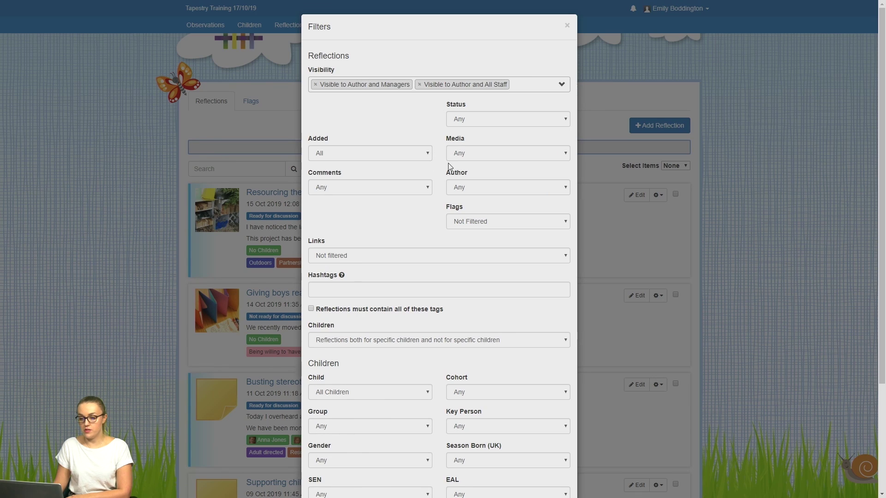
left_click(489, 120)
left_click(498, 152)
left_click(498, 152)
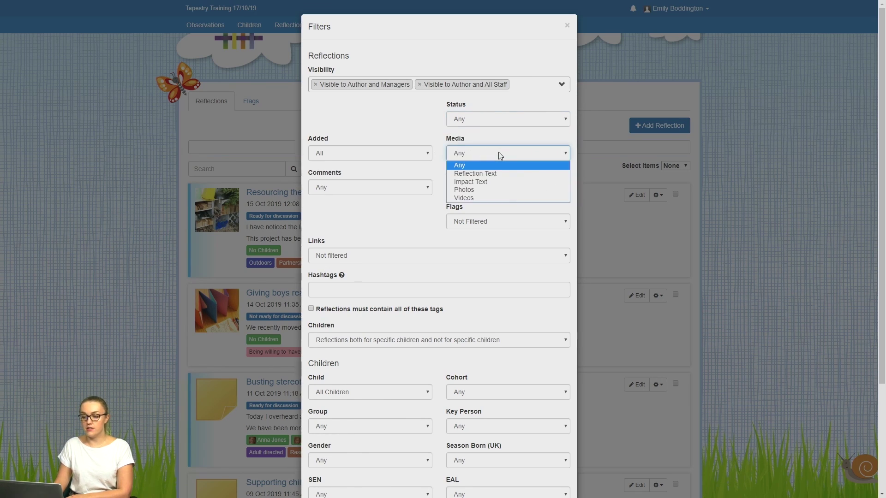
left_click(419, 137)
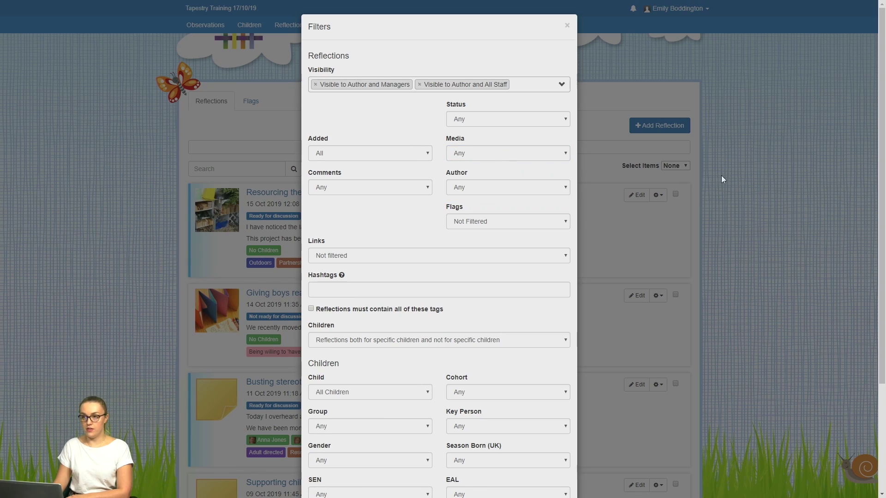
left_click(756, 191)
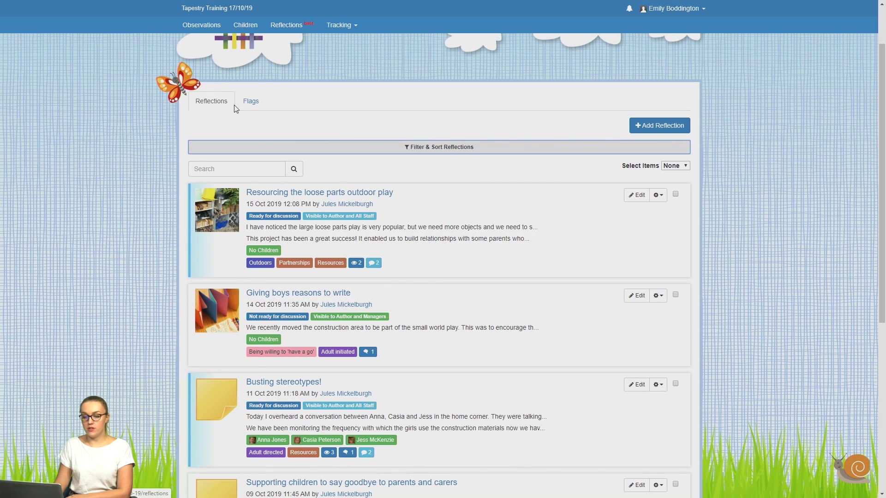
Browse reflections by flag, choosing the Characteristics of Effective Learning flag set with CoEL set to Playing and Exploring
left_click(252, 103)
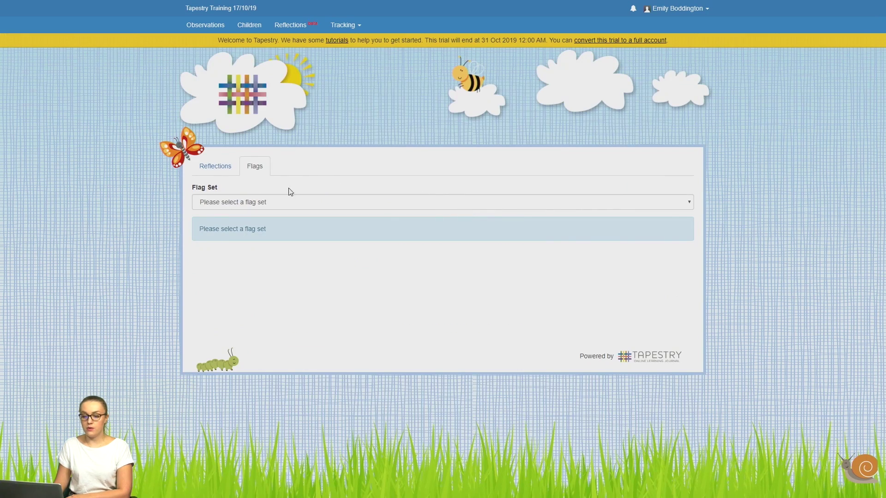
left_click(280, 203)
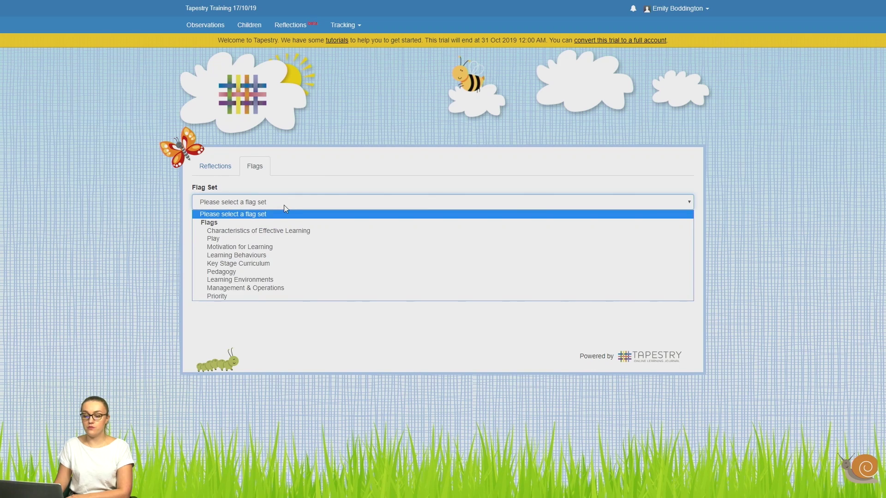
left_click(276, 229)
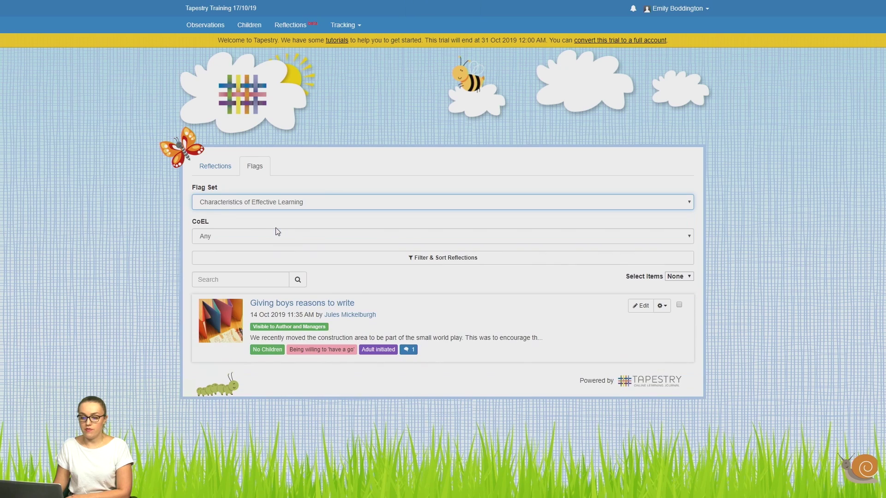
left_click(246, 236)
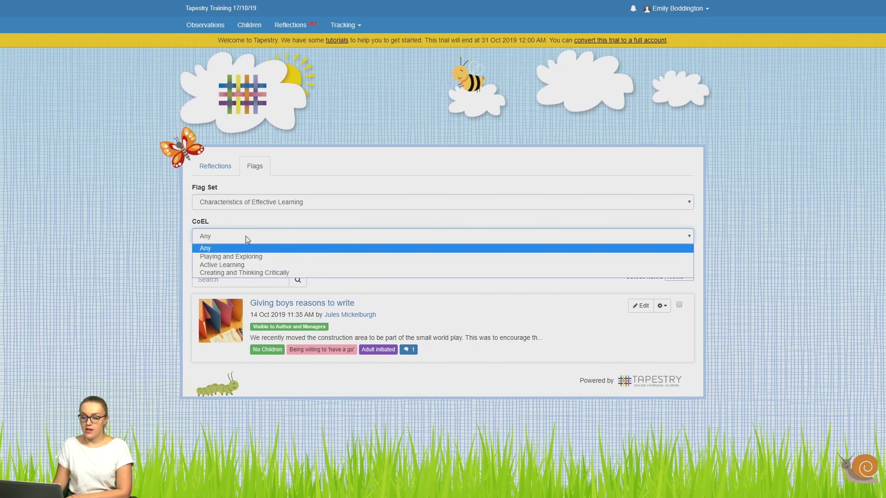
left_click(256, 258)
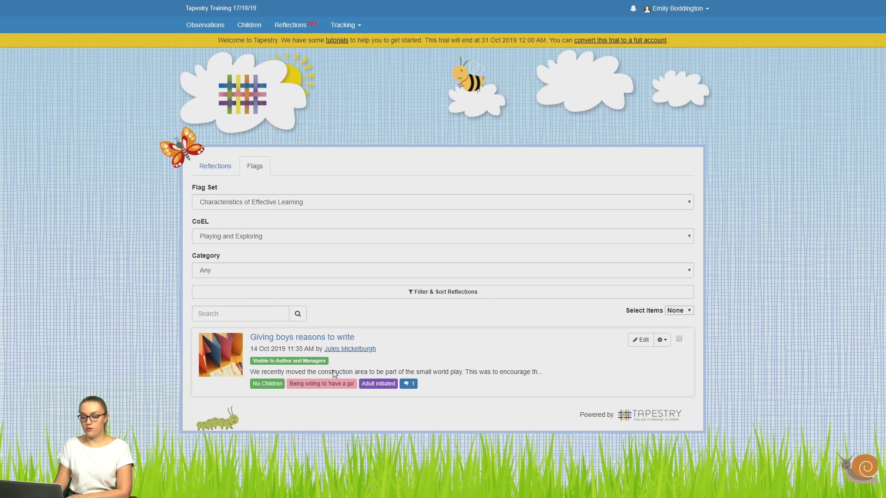
mouse_move(262, 391)
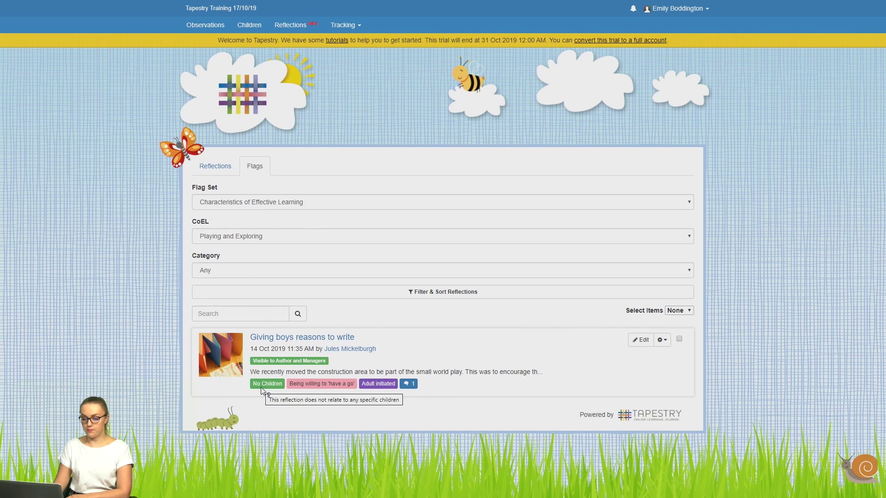
Go back to the full reflections list and examine the additional actions available for "Resourcing the loose parts outdoor play"
left_click(228, 167)
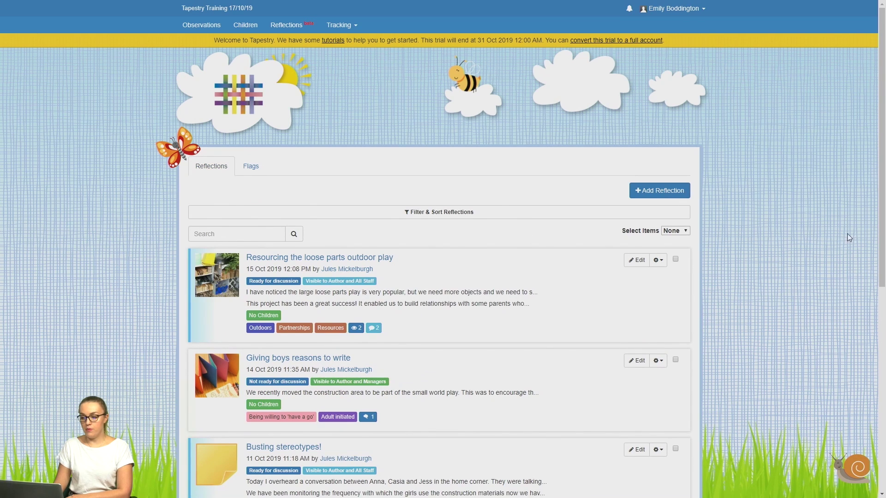
scroll(883, 262, "down", 2)
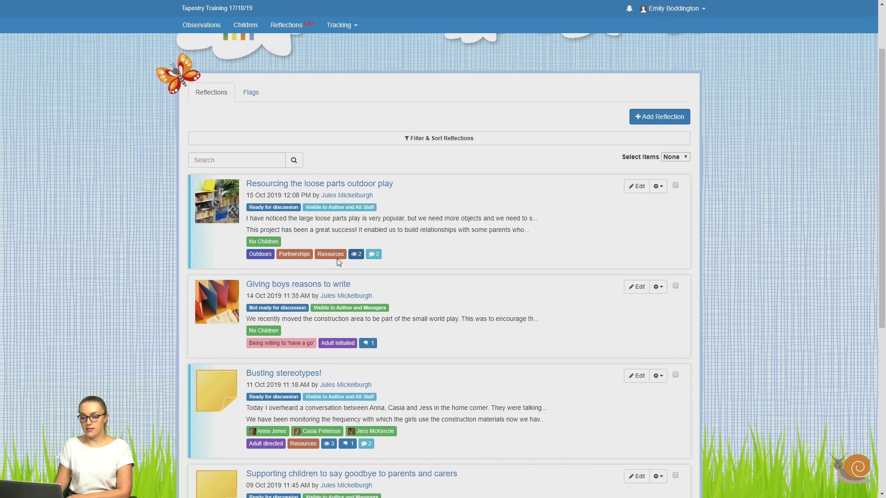
left_click(658, 186)
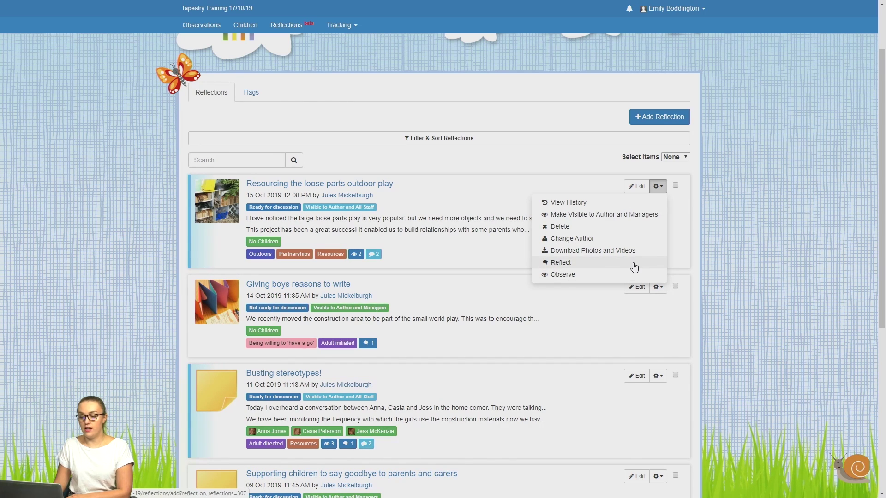
left_click(786, 231)
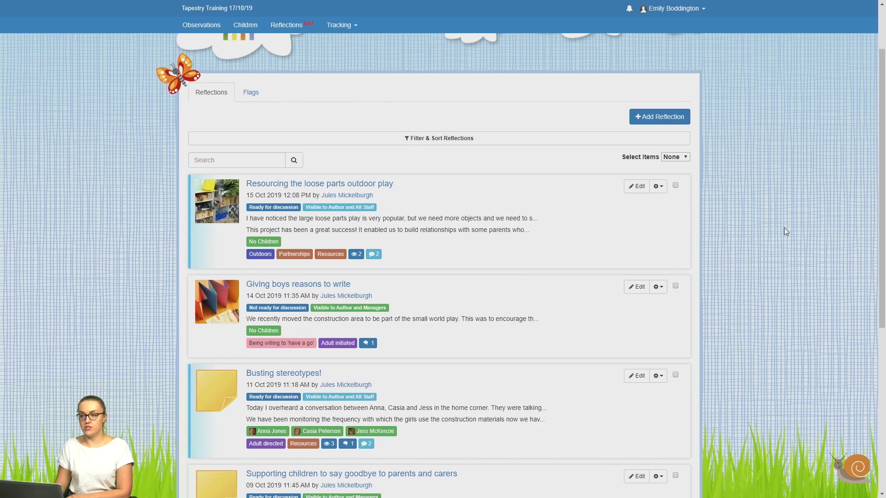